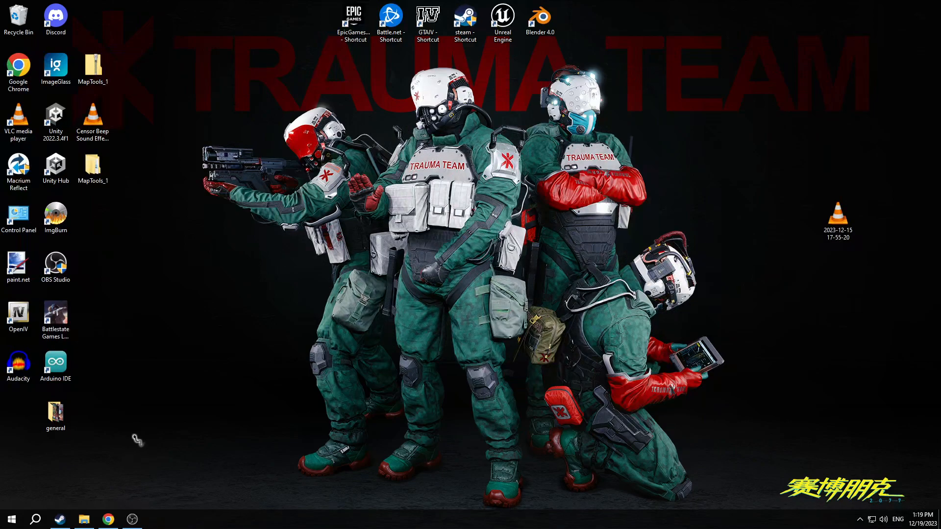
Hide the search icon from the taskbar.
key("super+s")
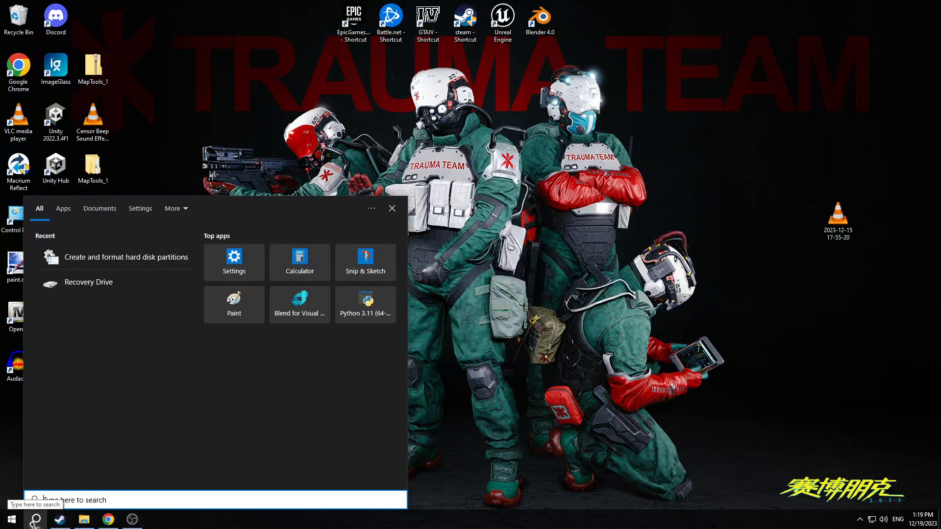
right_click(210, 520)
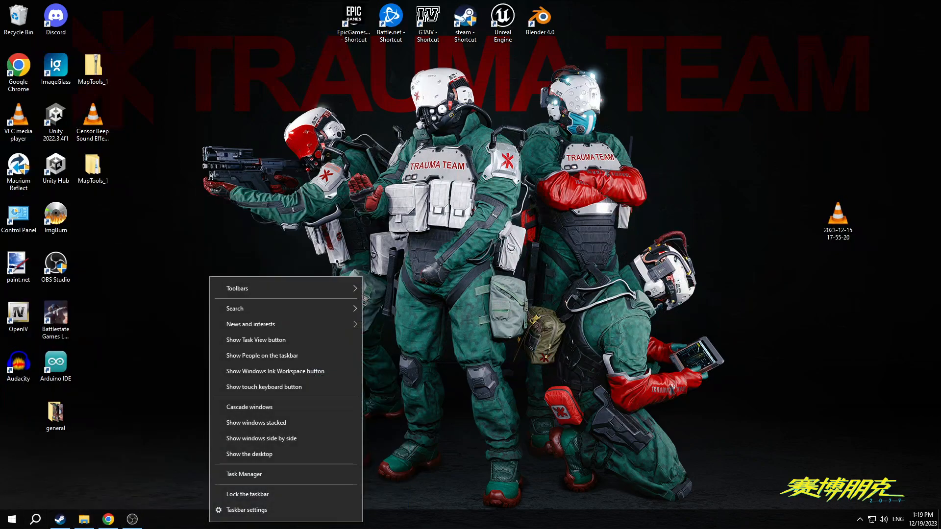
mouse_move(322, 309)
left_click(394, 311)
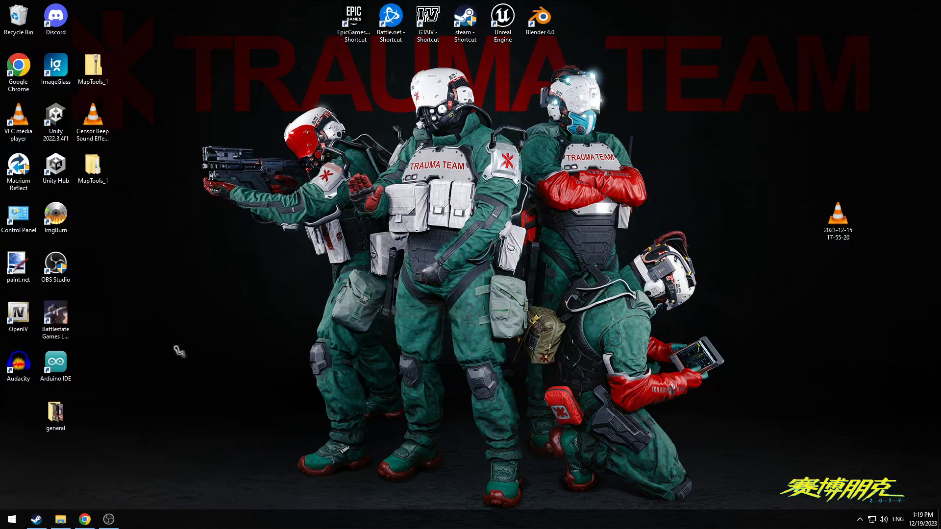
right_click(182, 520)
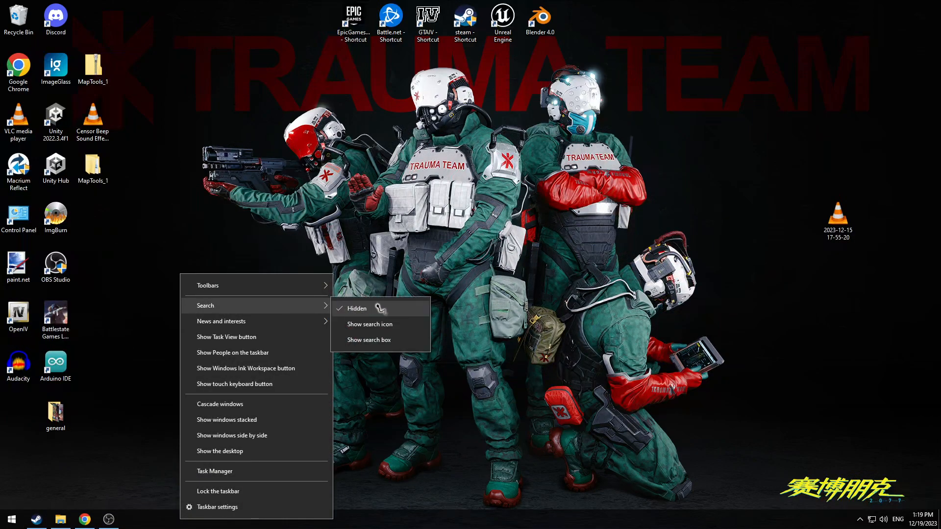
left_click(380, 308)
Set the taskbar search option to show the search icon.
right_click(147, 520)
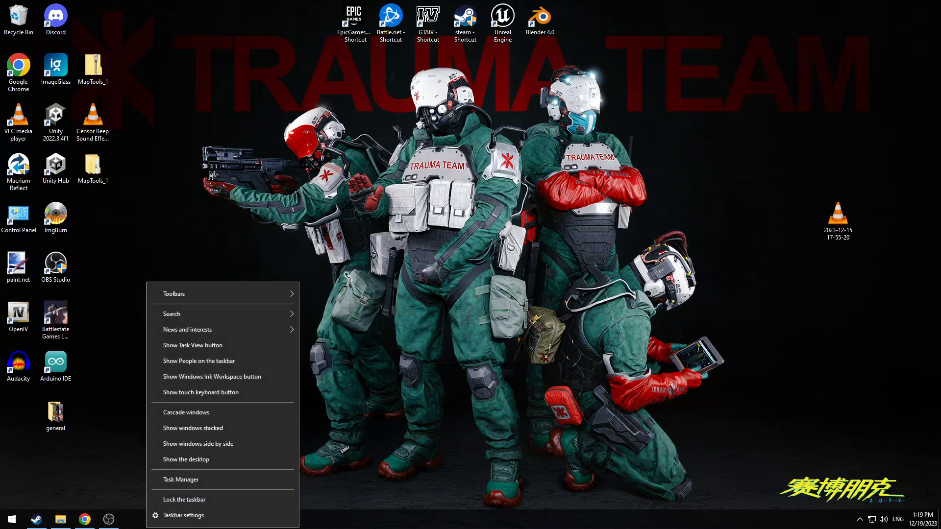
mouse_move(275, 314)
left_click(342, 337)
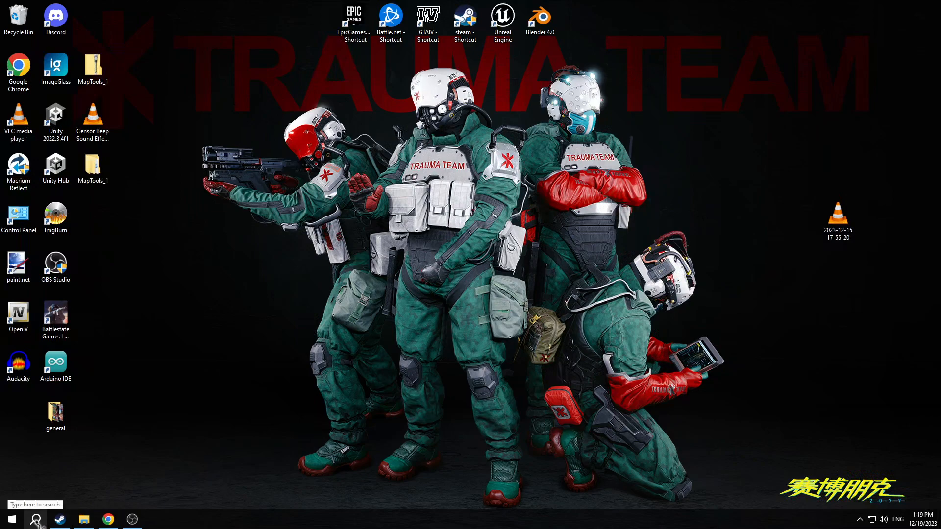
Search Windows for %appdata% and open the matching folder.
left_click(12, 520)
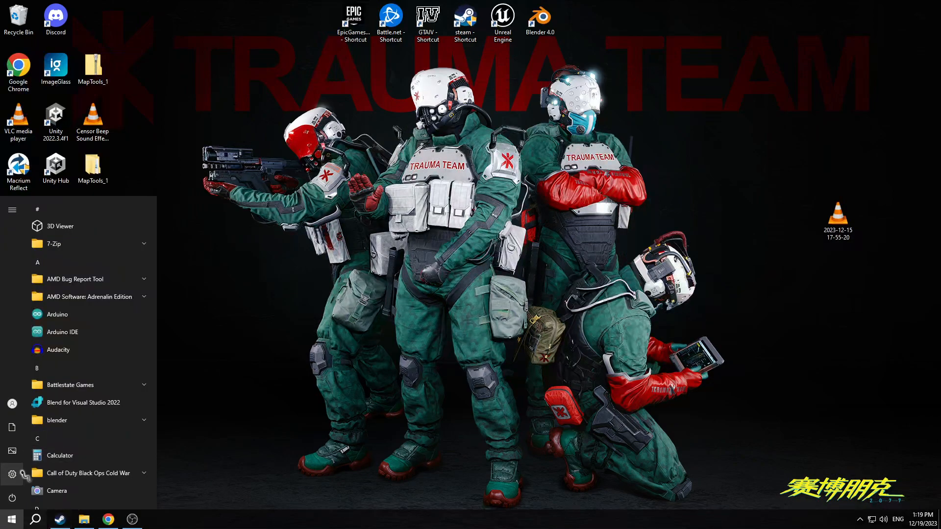
left_click(35, 518)
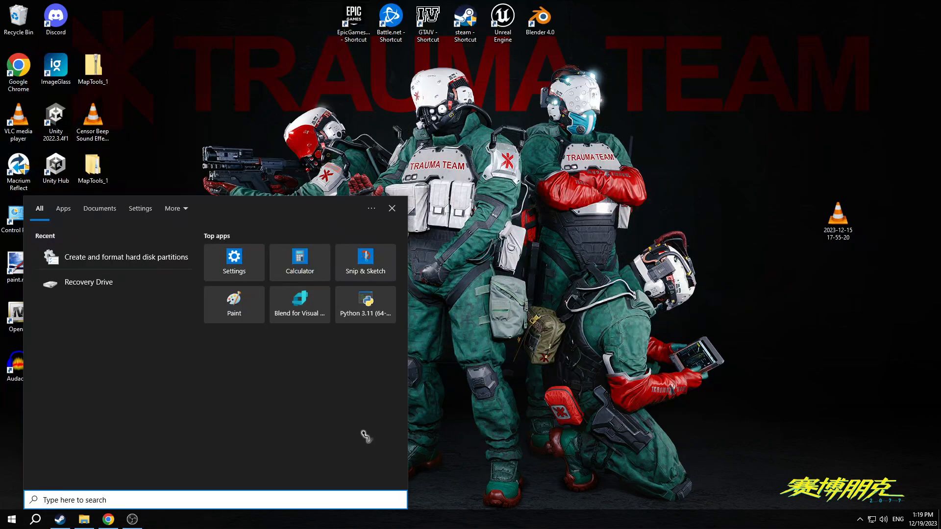
type("%")
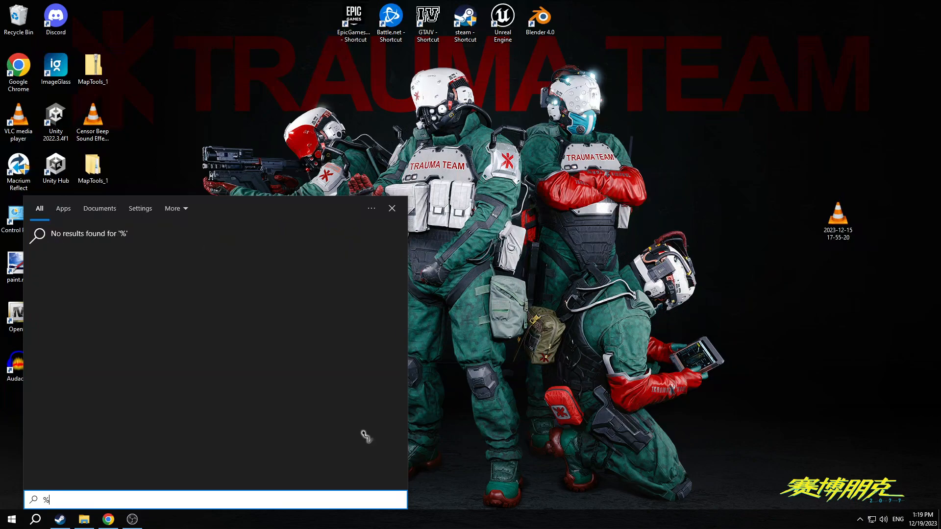
type("app")
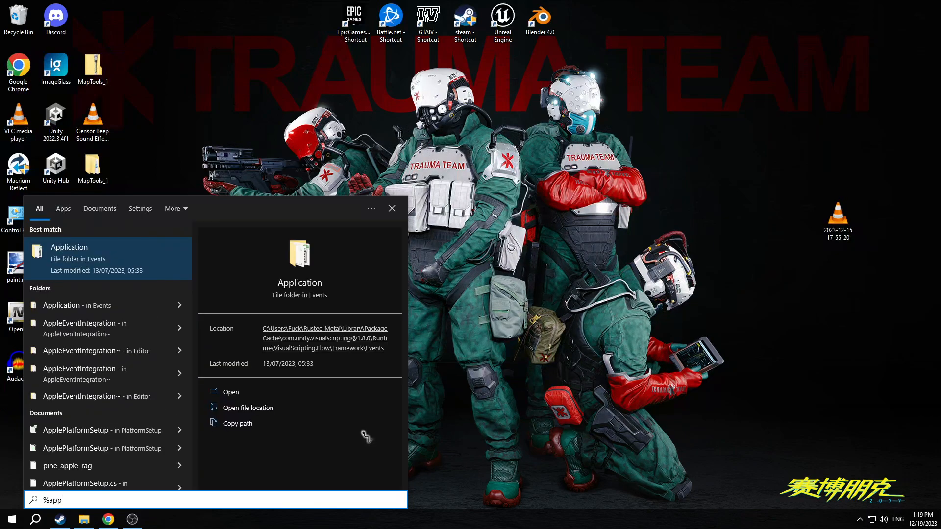
type("data&")
key("BackSpace")
type("%")
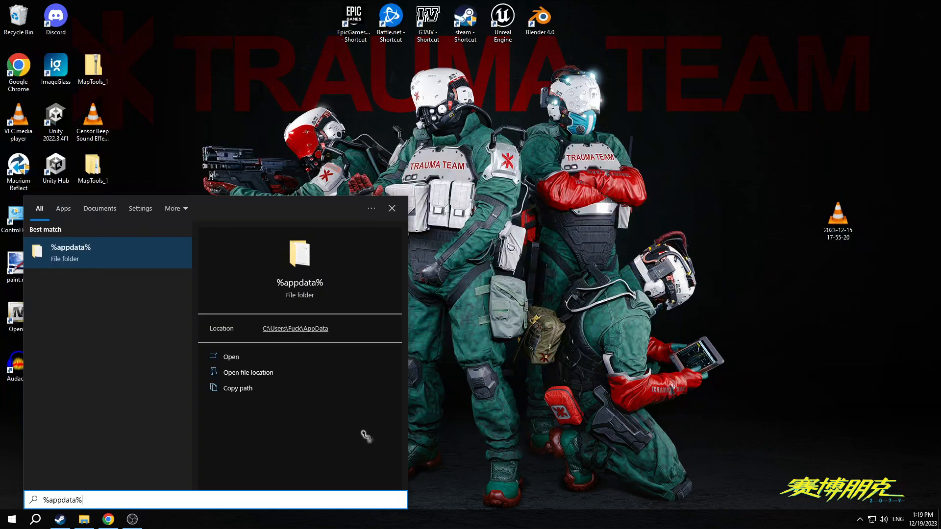
key("Return")
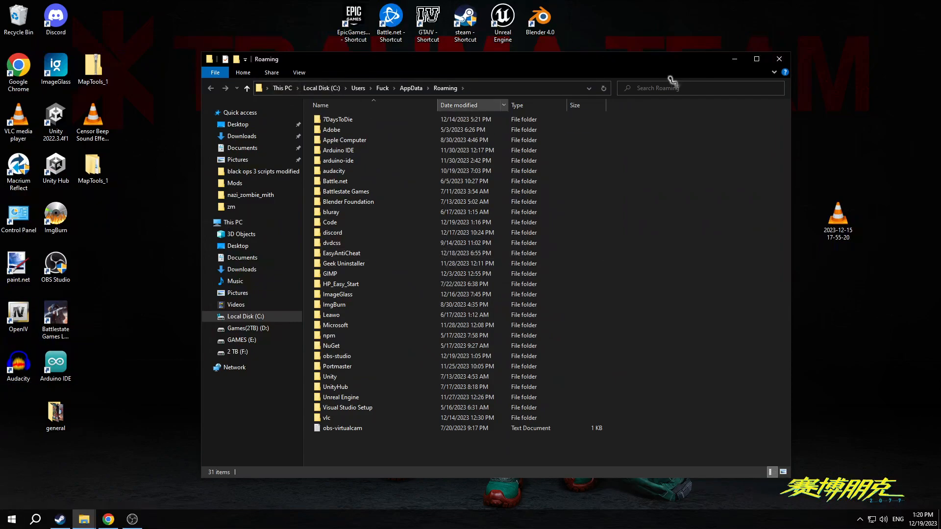
Go up to the AppData folder and open Local, Rockstar Games, GTA IV and its Settings folder.
left_click(412, 89)
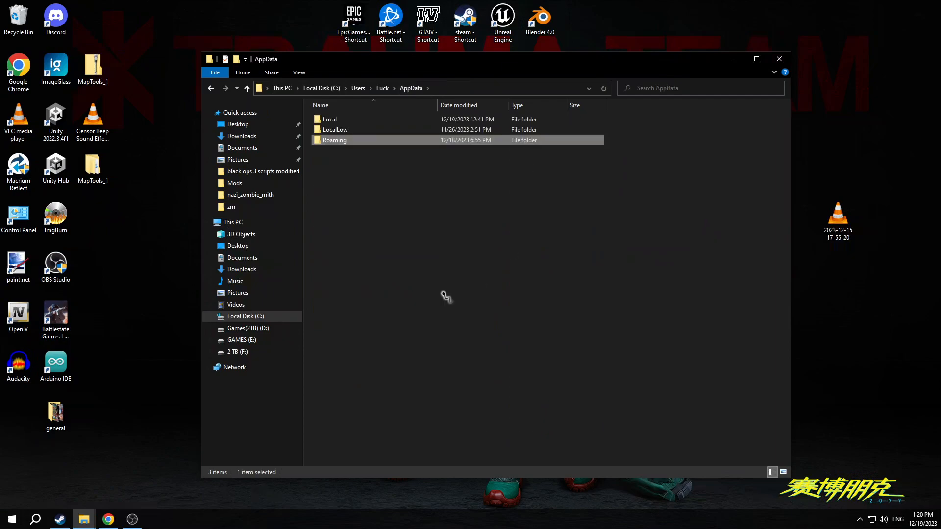
double_click(351, 124)
scroll(389, 311, "down", 12)
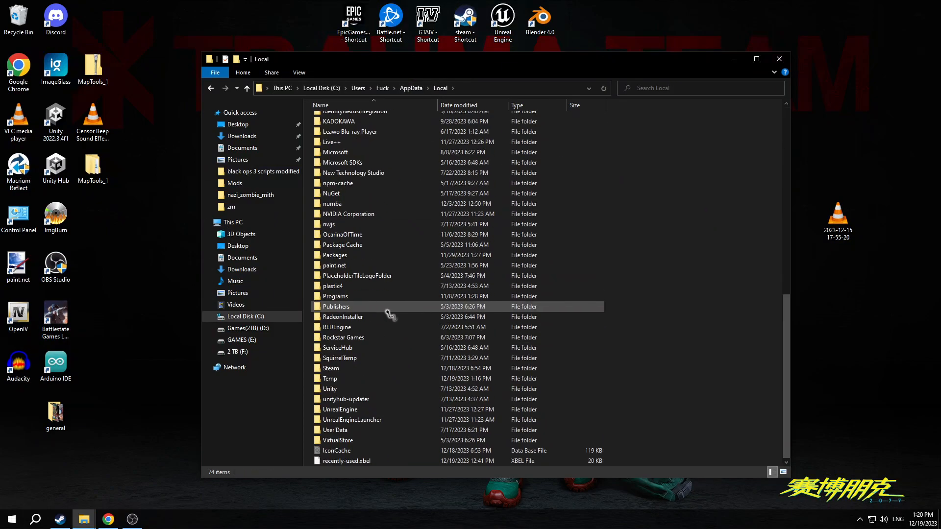
double_click(395, 338)
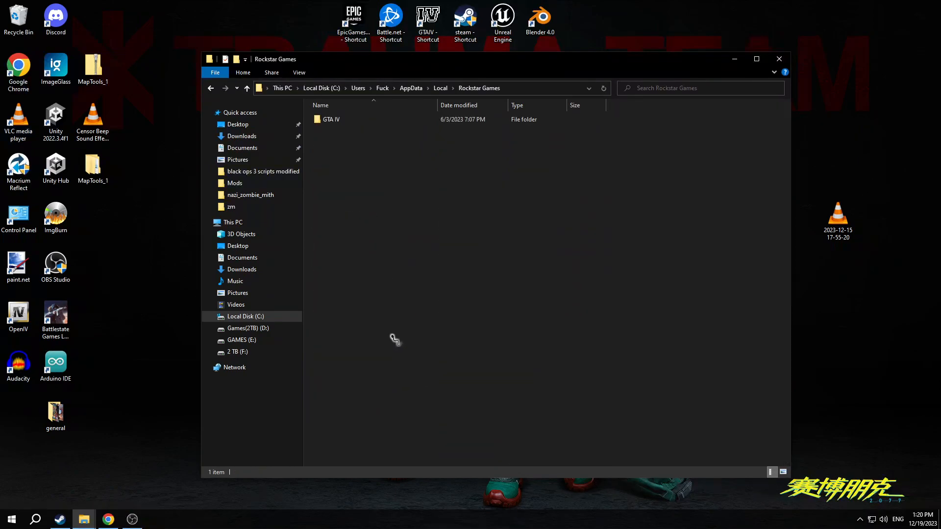
double_click(348, 122)
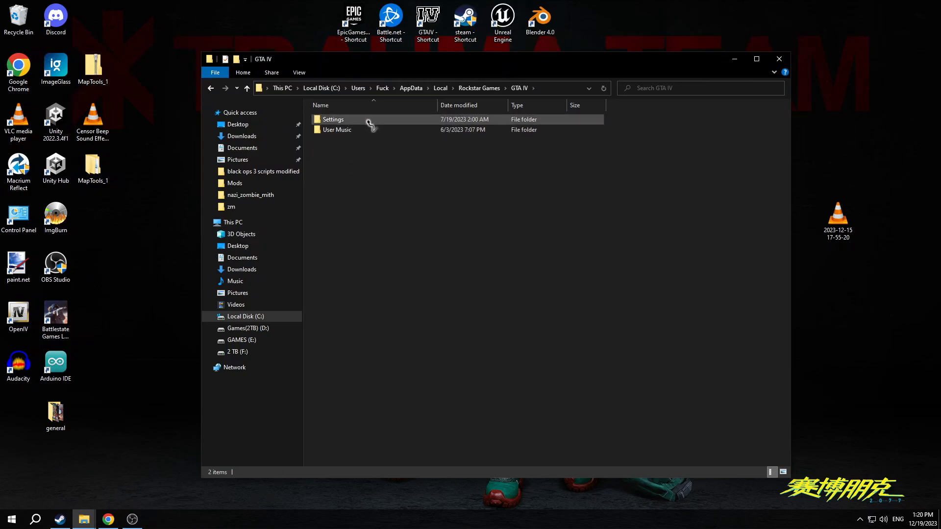
double_click(368, 124)
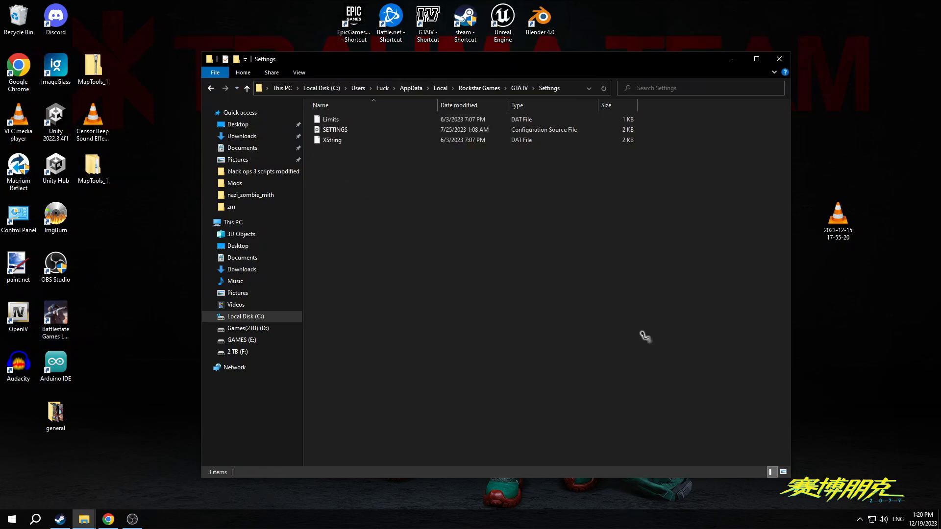
Delete the SETTINGS configuration file from the GTA IV Settings folder.
left_click(348, 130)
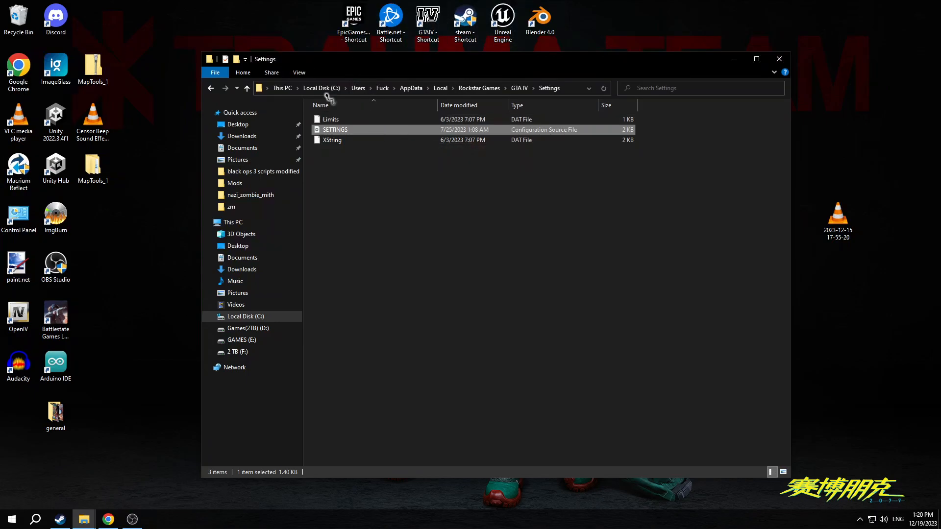
right_click(349, 131)
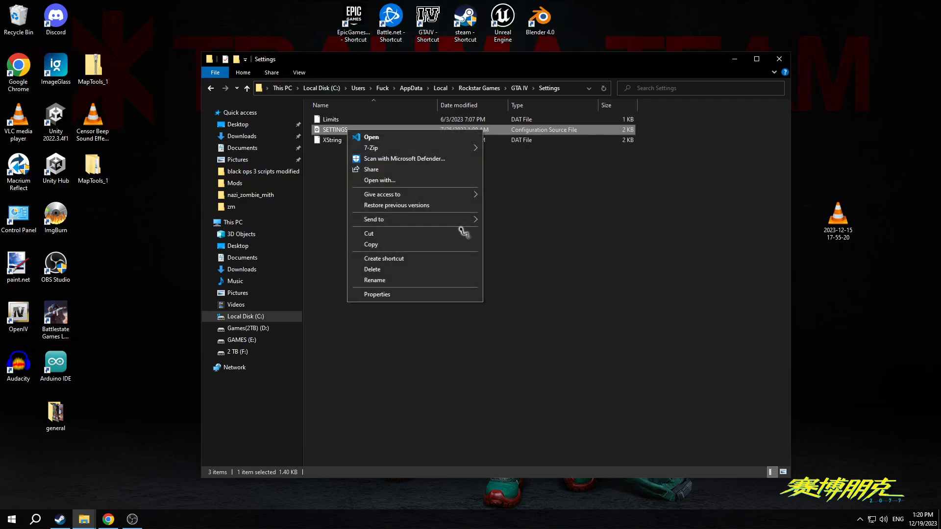
left_click(391, 271)
Launch GTA IV from its desktop shortcut and bring the game window to the front.
left_click(430, 29)
double_click(430, 29)
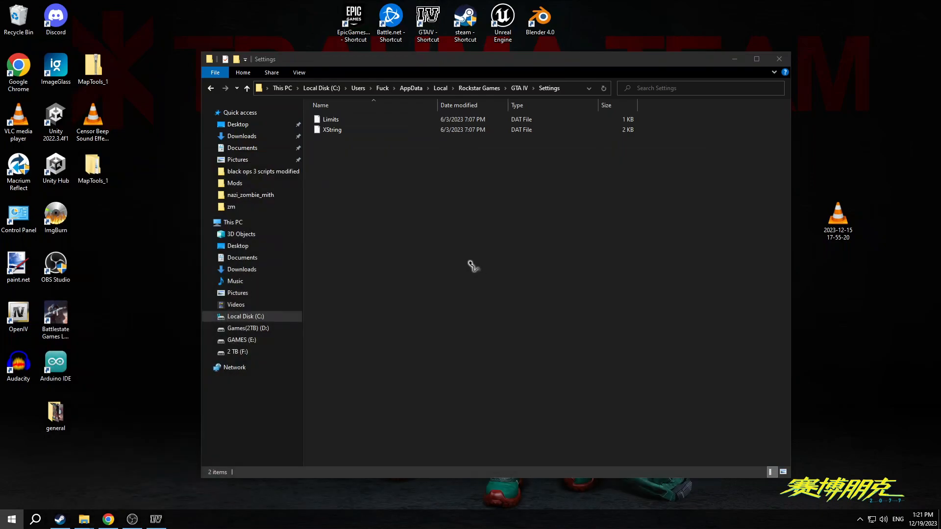
key("super")
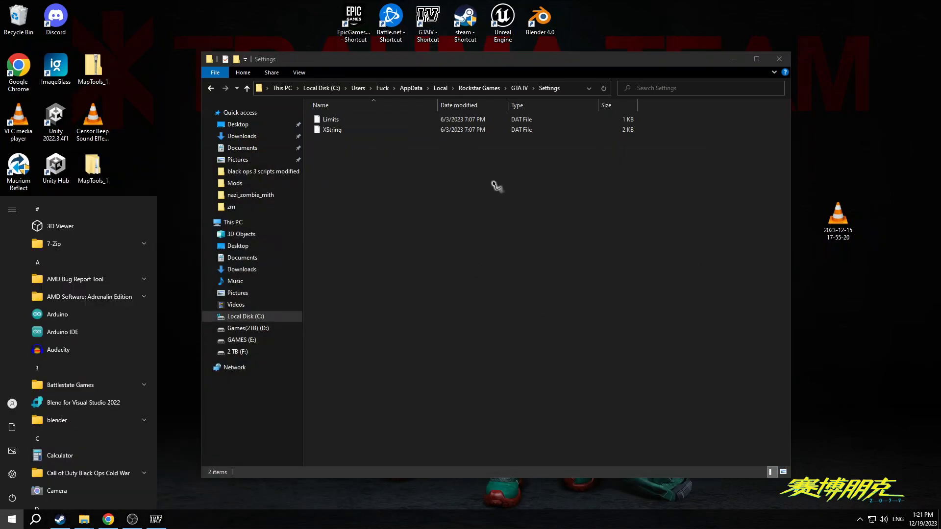
left_click(155, 520)
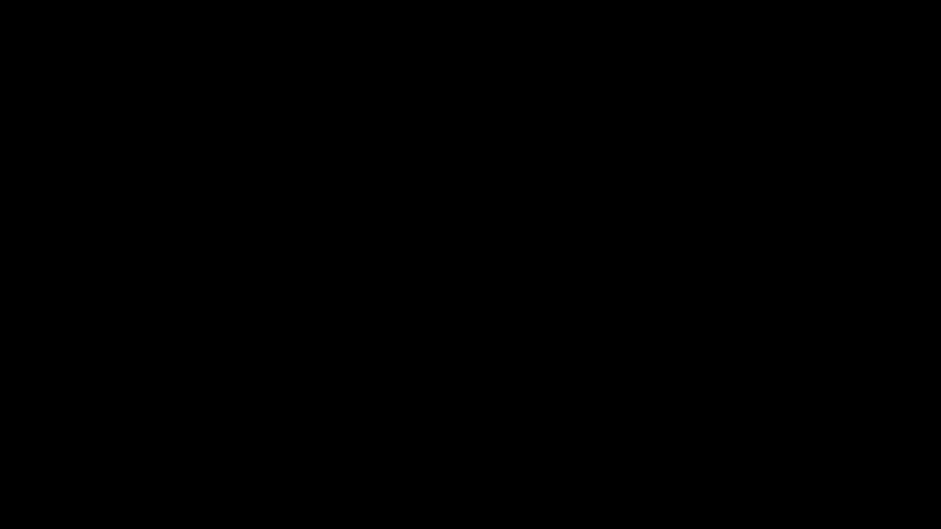
Open the game's pause menu and quit GTA IV to the desktop.
key("Escape")
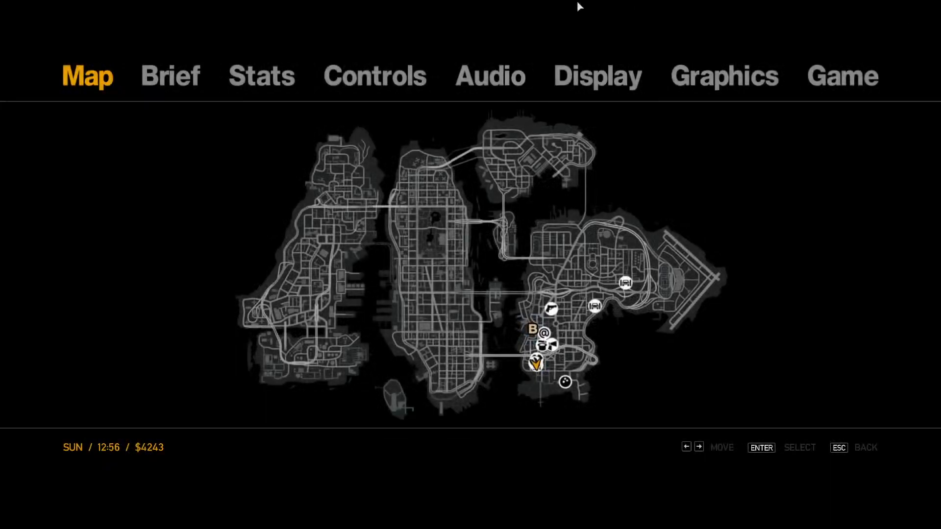
left_click(885, 85)
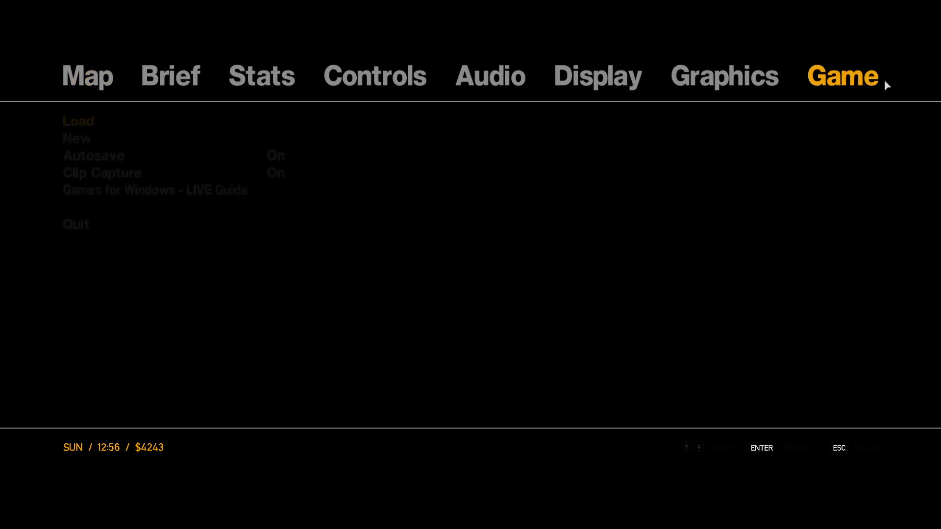
left_click(69, 226)
left_click(803, 440)
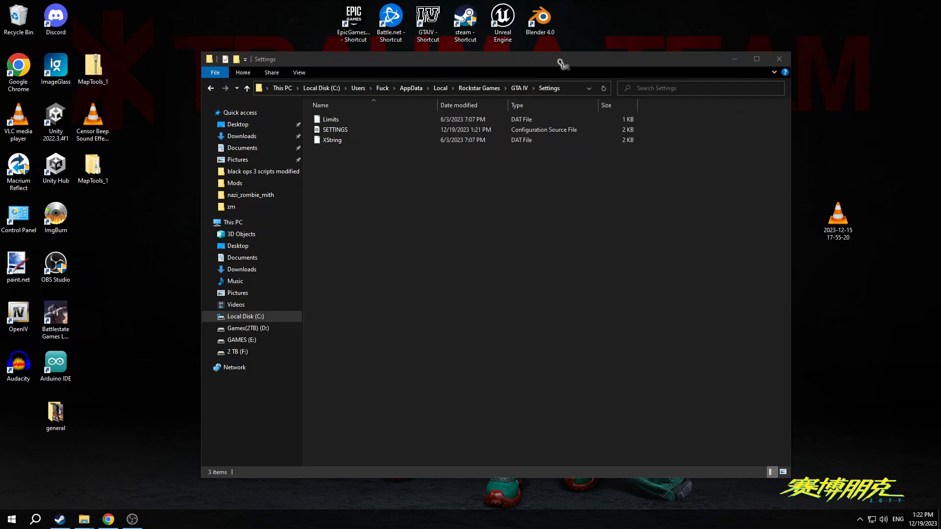
left_click_drag(563, 64, 535, 67)
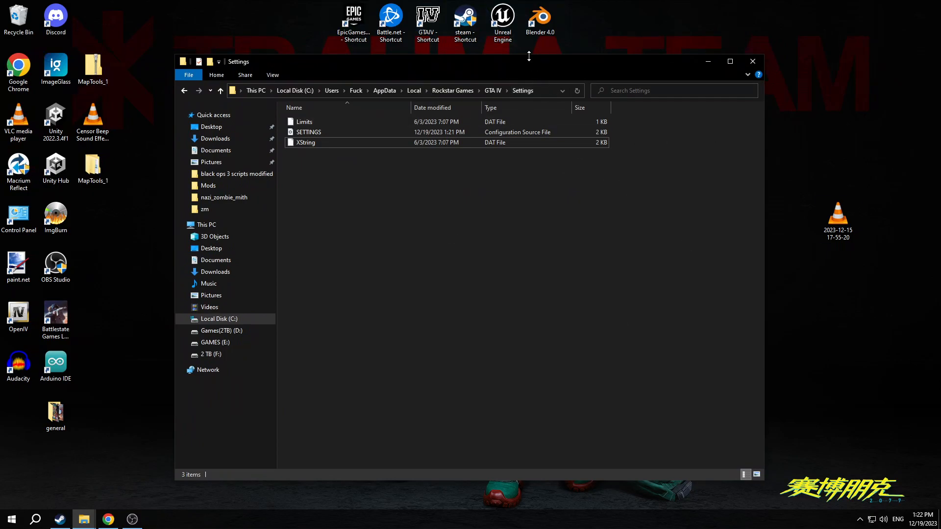
left_click_drag(529, 65, 528, 81)
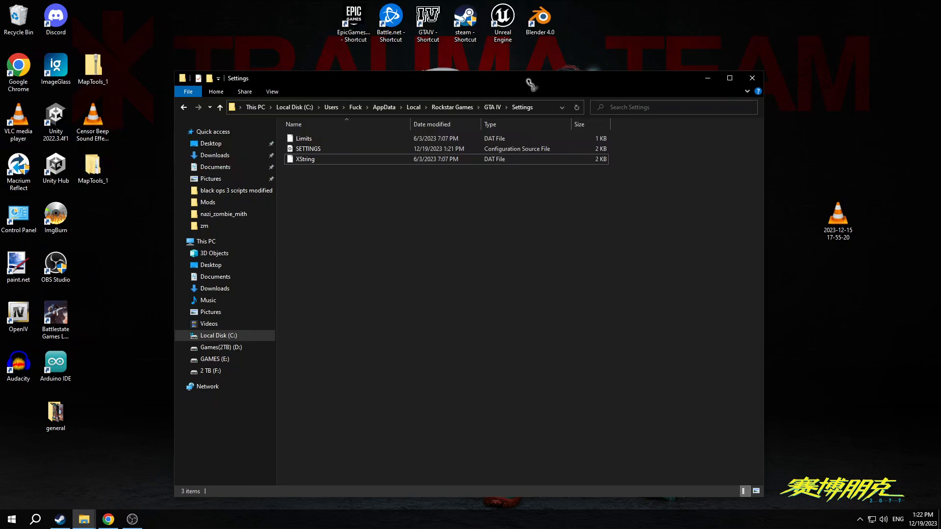
left_click_drag(529, 82, 515, 64)
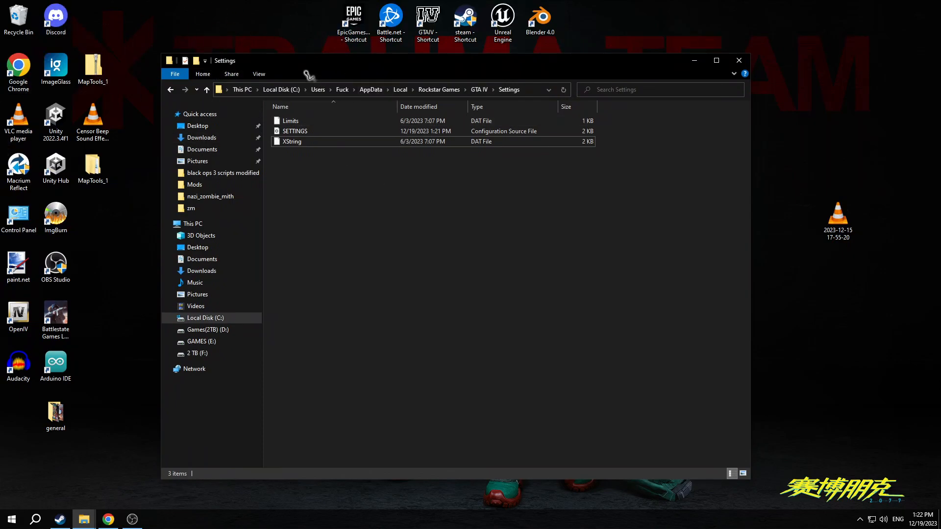
left_click_drag(330, 63, 350, 64)
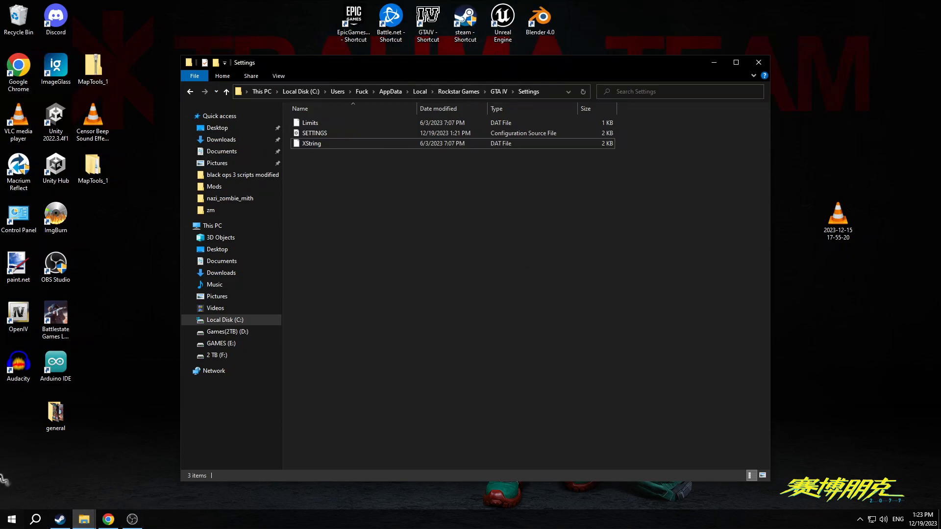
Open a second File Explorer window and go to the Games(2TB) (D:) drive.
left_click(11, 519)
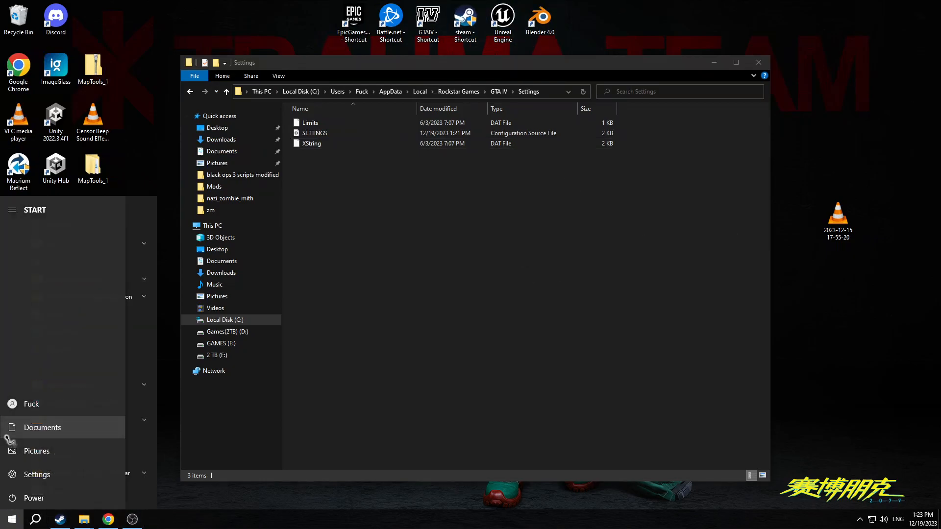
left_click(10, 423)
left_click(249, 345)
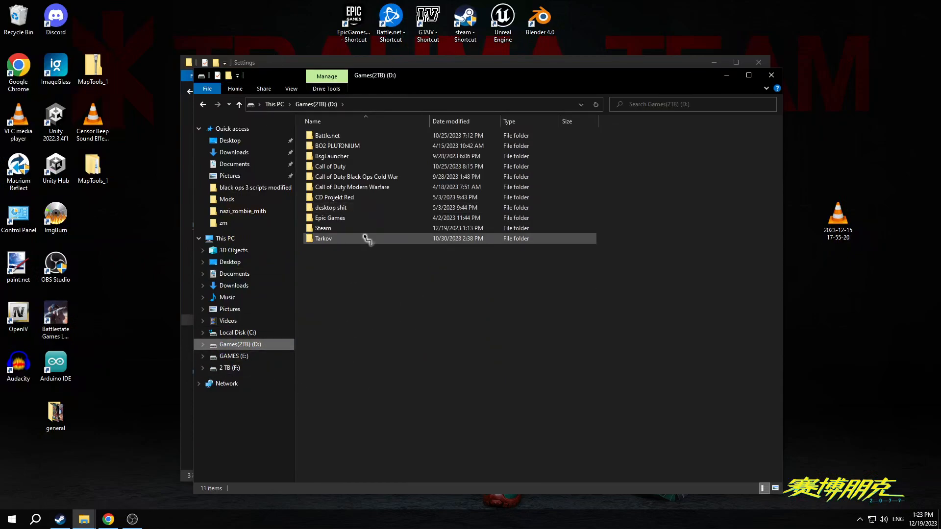
Look into the Steam folder on the D: drive and the GAMES (E:) drive, and return to the Games(2TB) (D:) drive.
left_click(330, 229)
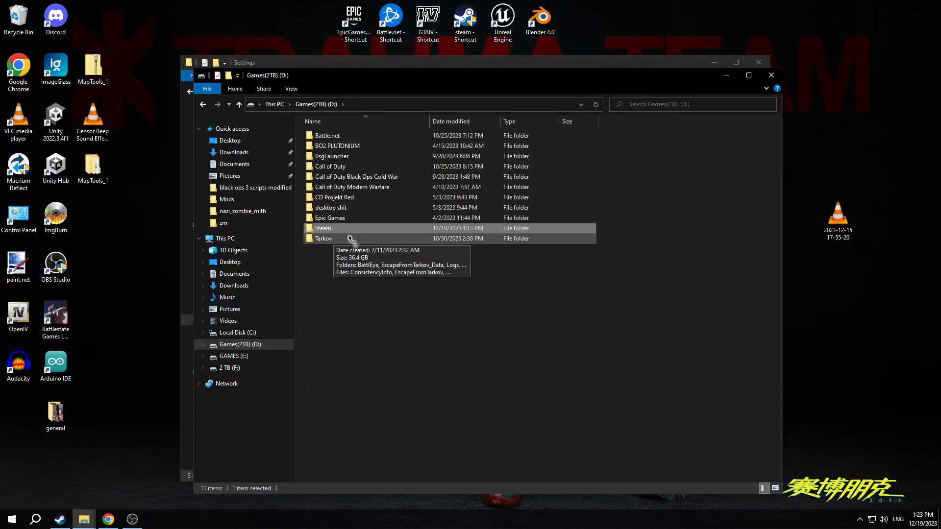
double_click(334, 229)
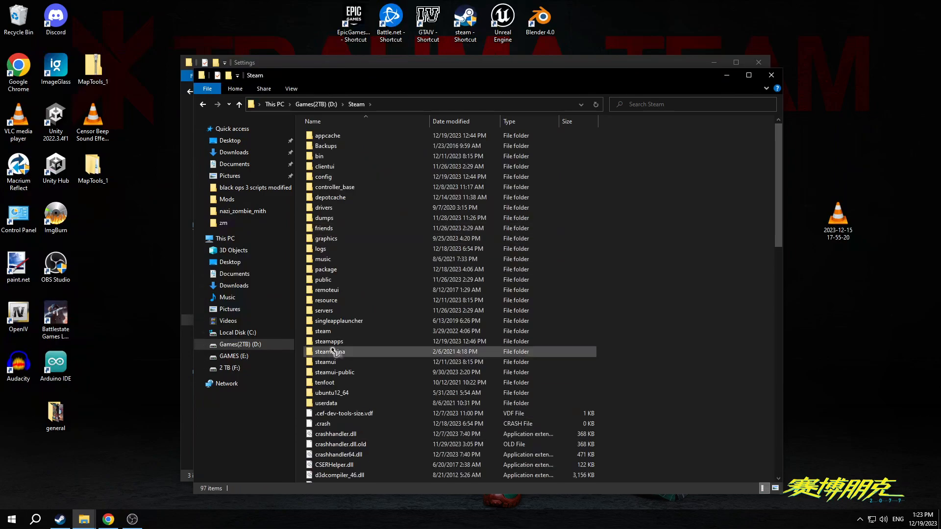
left_click(243, 358)
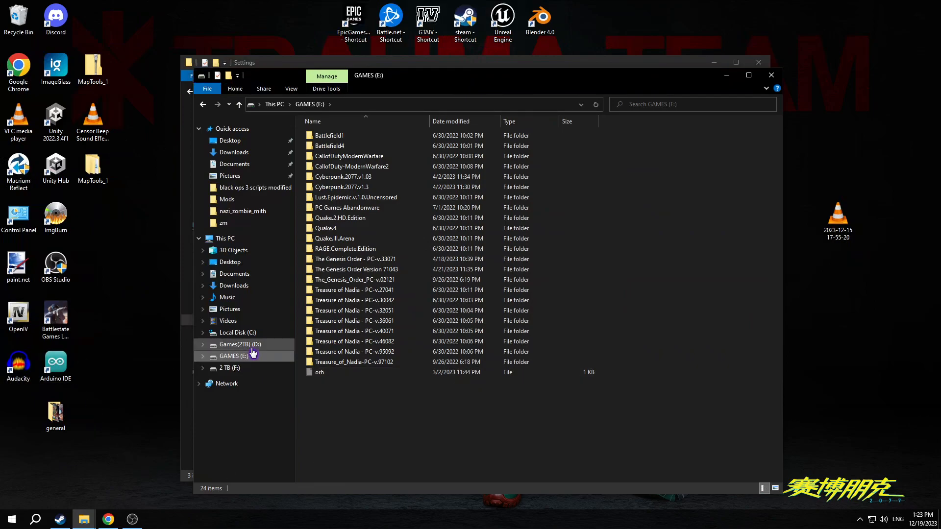
left_click(240, 344)
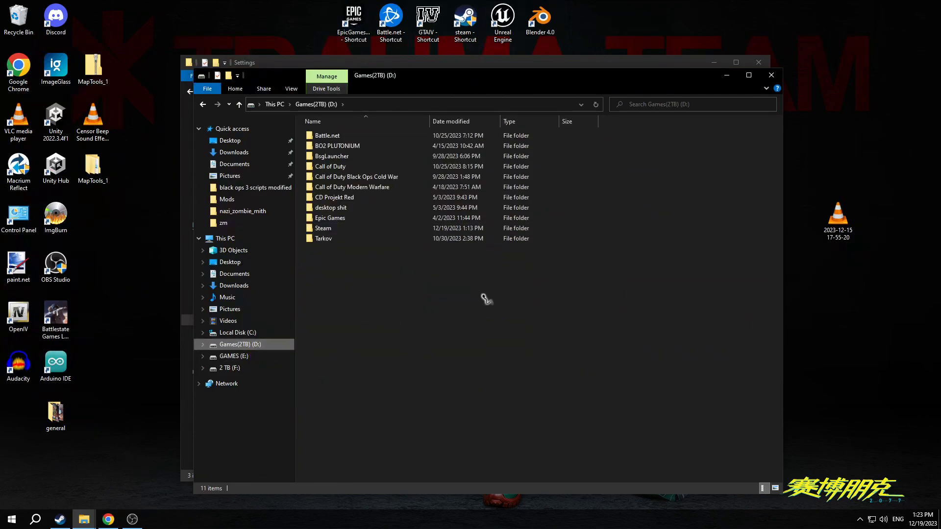
Close the Games(2TB) (D:) window, select the SETTINGS file in the GTA IV Settings folder, and close that window too.
left_click(772, 75)
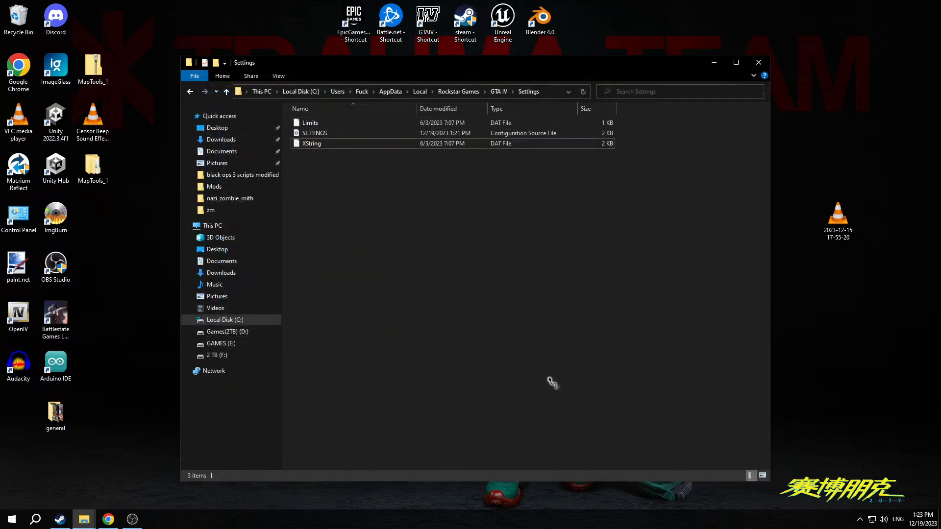
mouse_move(482, 72)
left_mouse_down()
mouse_move(490, 66)
mouse_move(493, 75)
left_mouse_up()
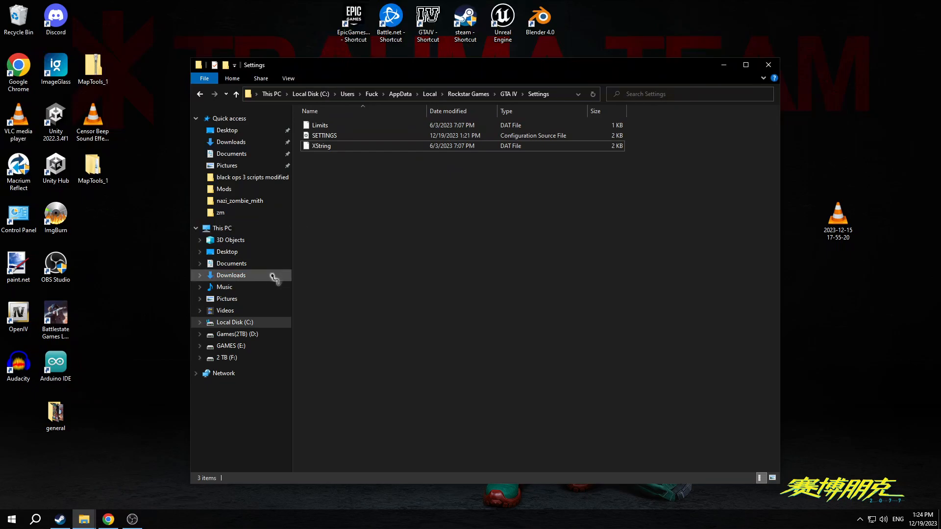
left_click(343, 137)
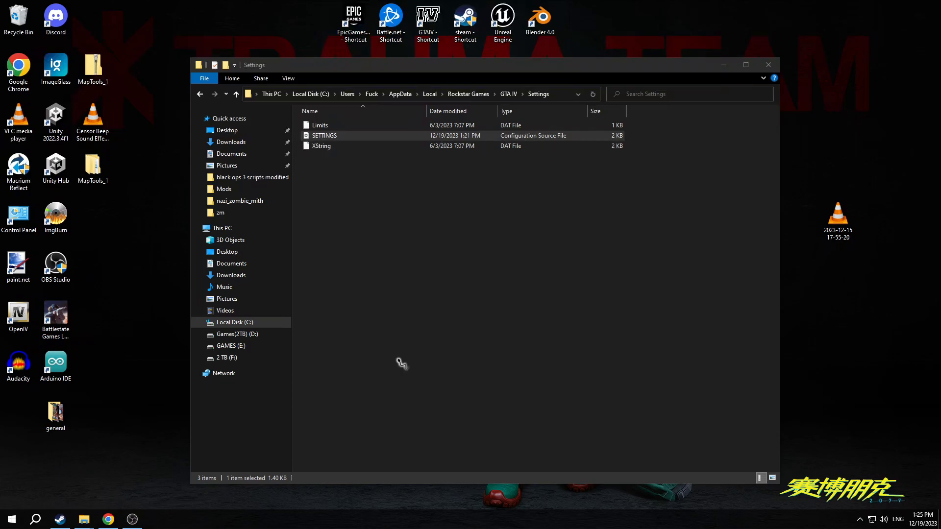
left_click(769, 65)
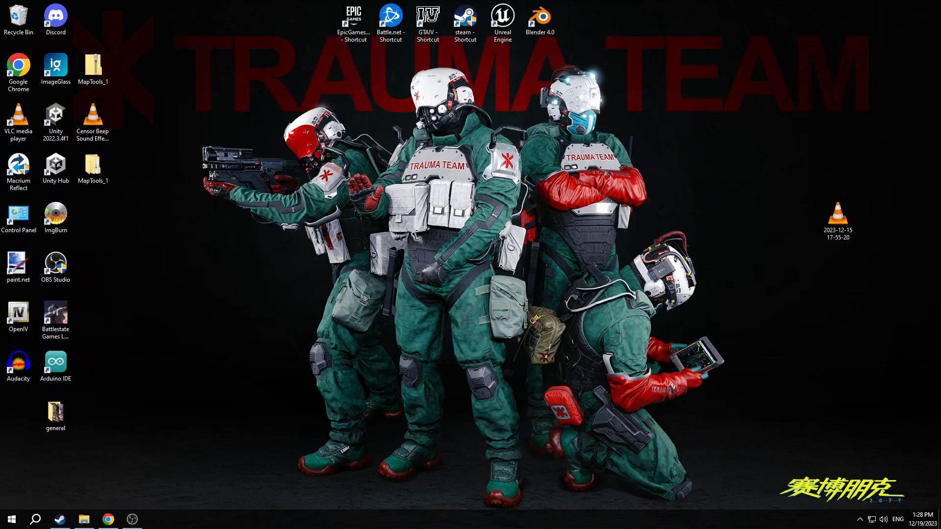
Launch GTA IV again from its desktop shortcut.
double_click(437, 29)
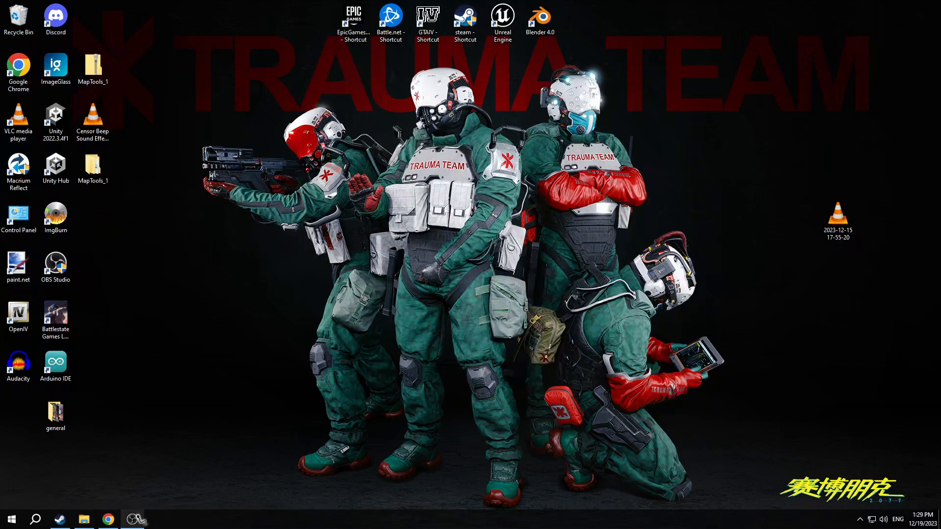
mouse_move(136, 519)
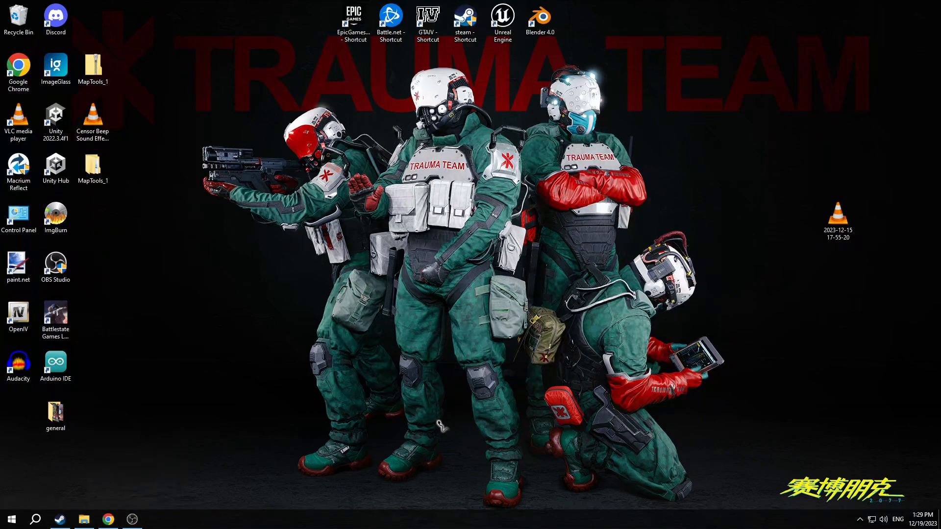